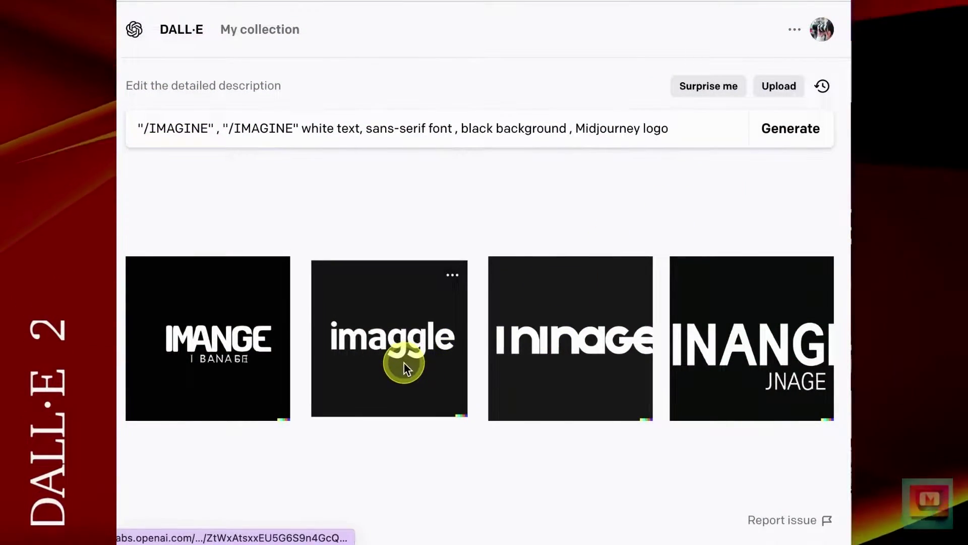
Open the imaggle image in DALL·E's editor and erase its garbled 'gl' letters
left_click(405, 367)
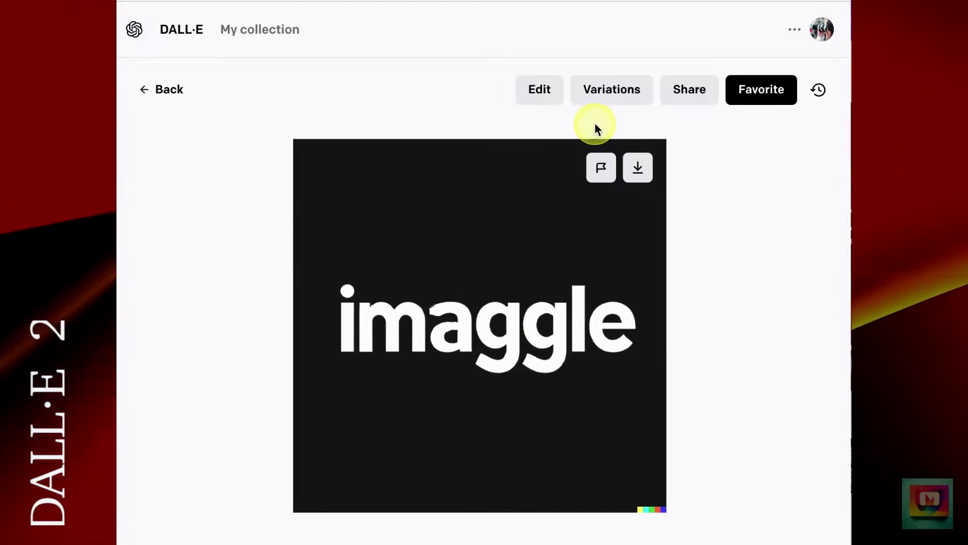
left_click(544, 96)
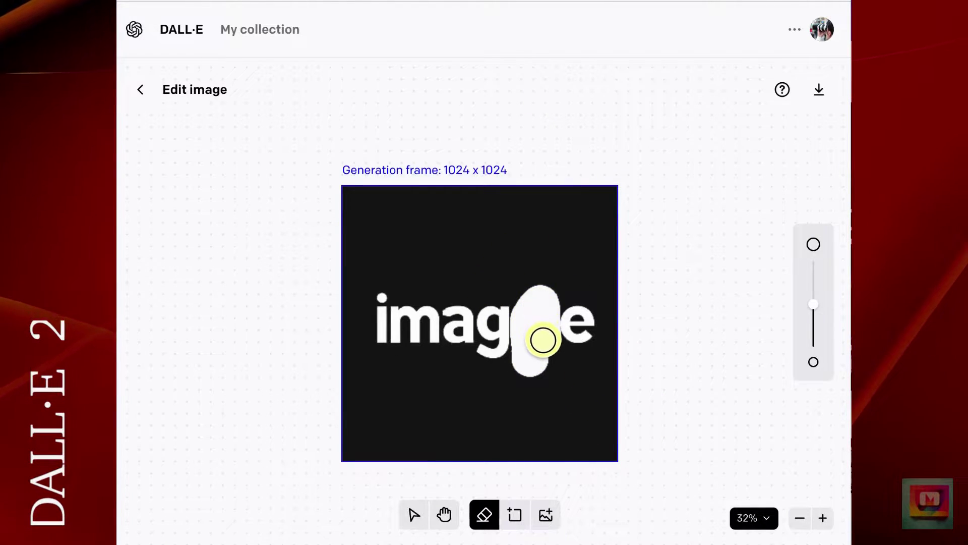
left_click_drag(543, 339, 540, 335)
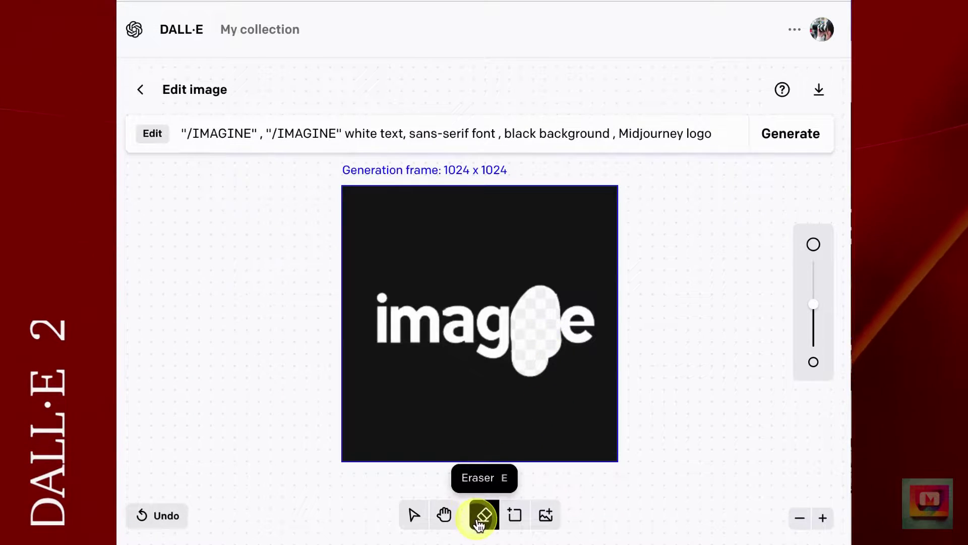
Replace the edit prompt with 'IN' and generate new fills for the erased area
left_click(295, 142)
triple_click(296, 135)
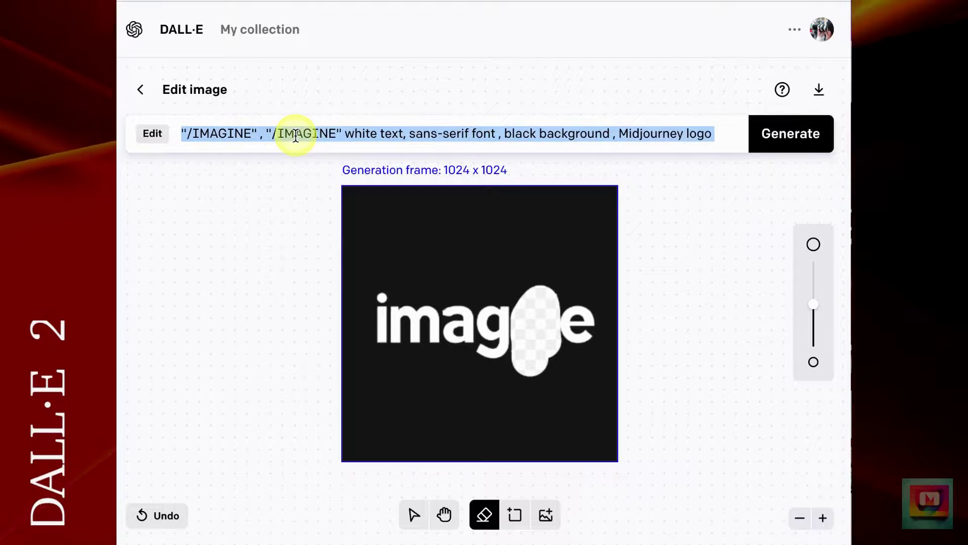
type("\"IN\"")
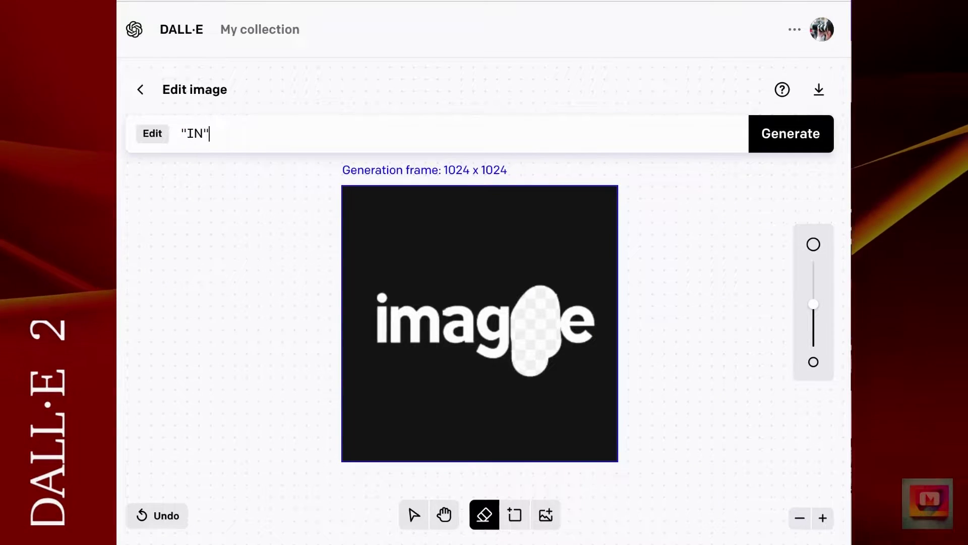
left_click(792, 134)
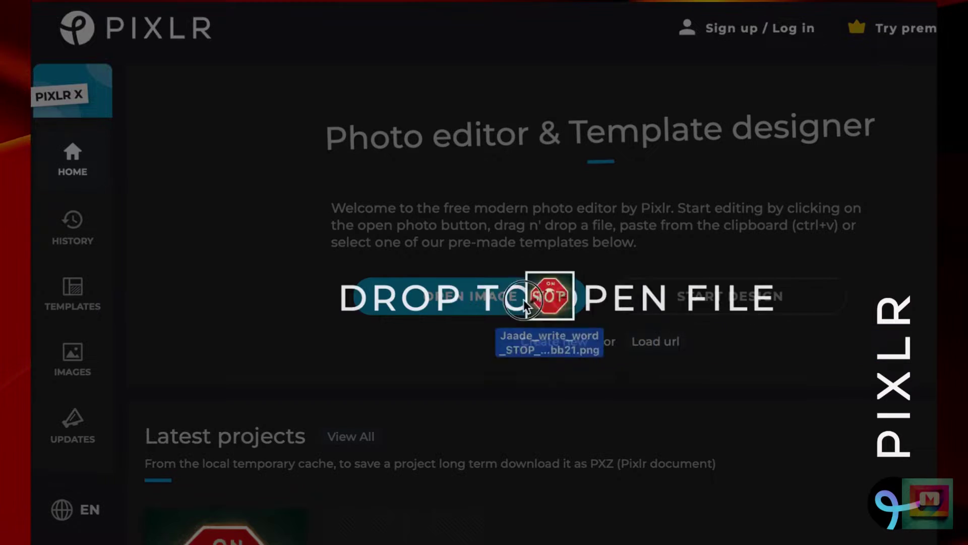
Open the STOP sign image in Pixlr X's editor, with the Retouch tools showing
left_click_drag(553, 296, 473, 298)
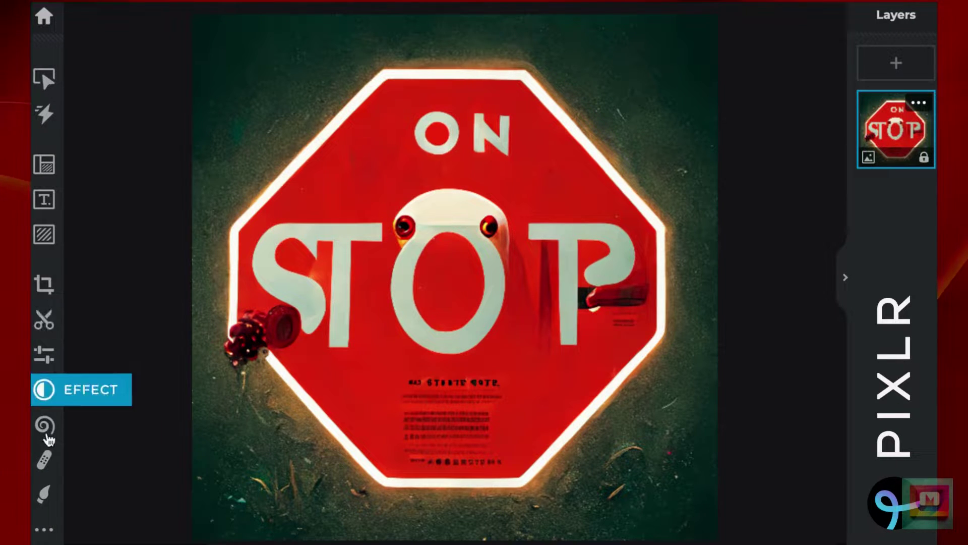
left_click(46, 460)
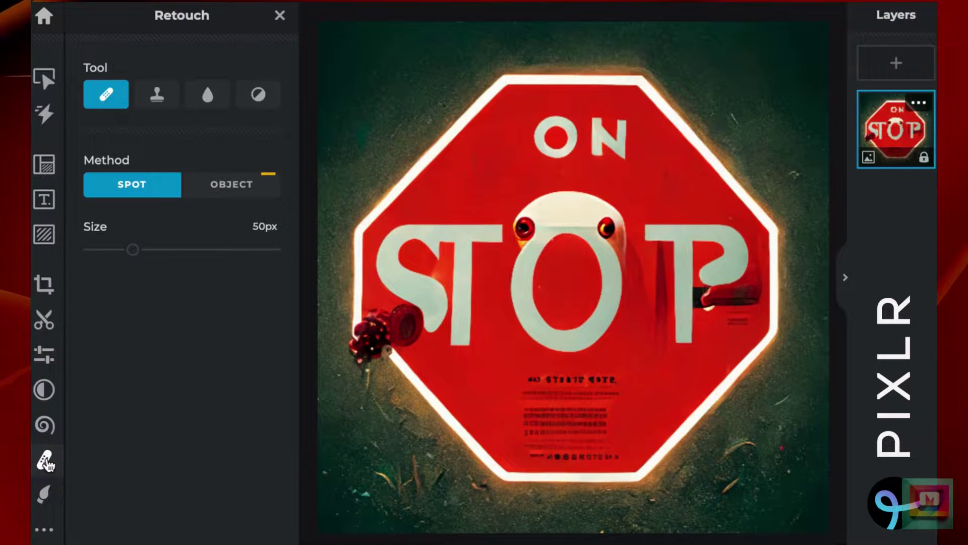
Set up the Clone Stamp at 155px with a plain red source beside the word ON
left_click(157, 97)
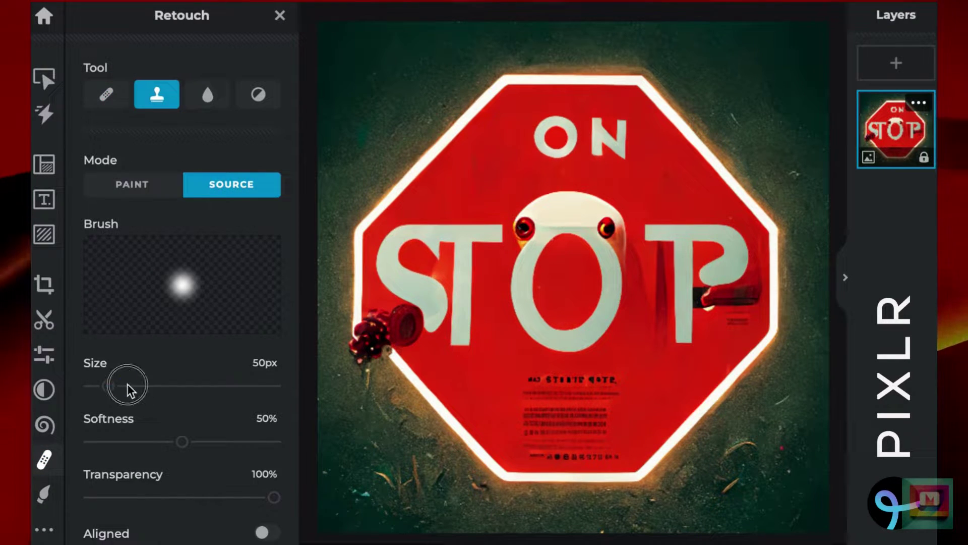
left_click(127, 385)
left_click(147, 385)
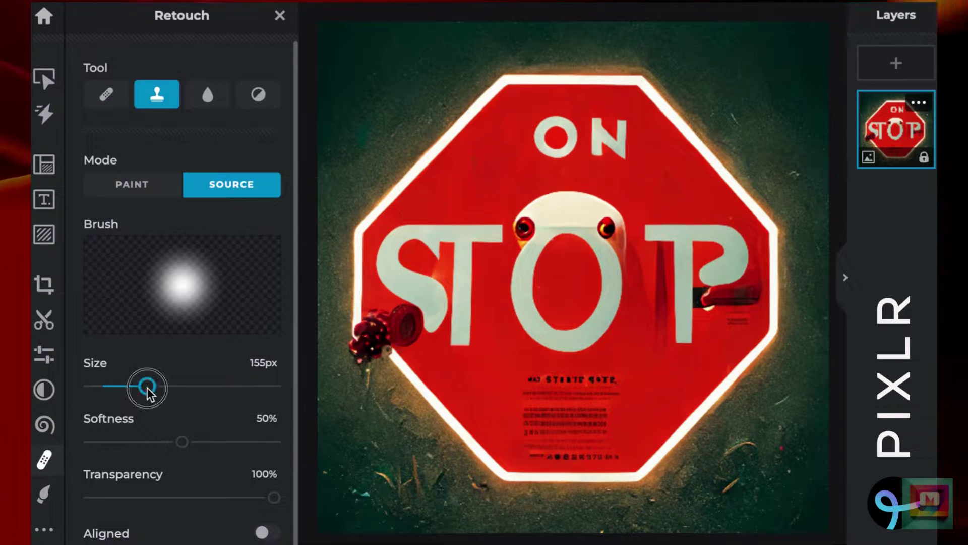
left_click(456, 200)
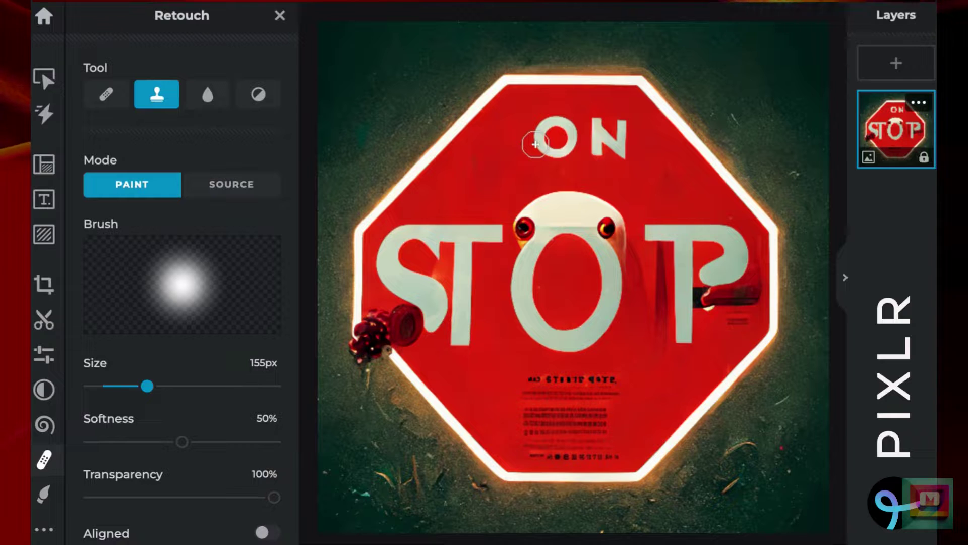
left_click(247, 188)
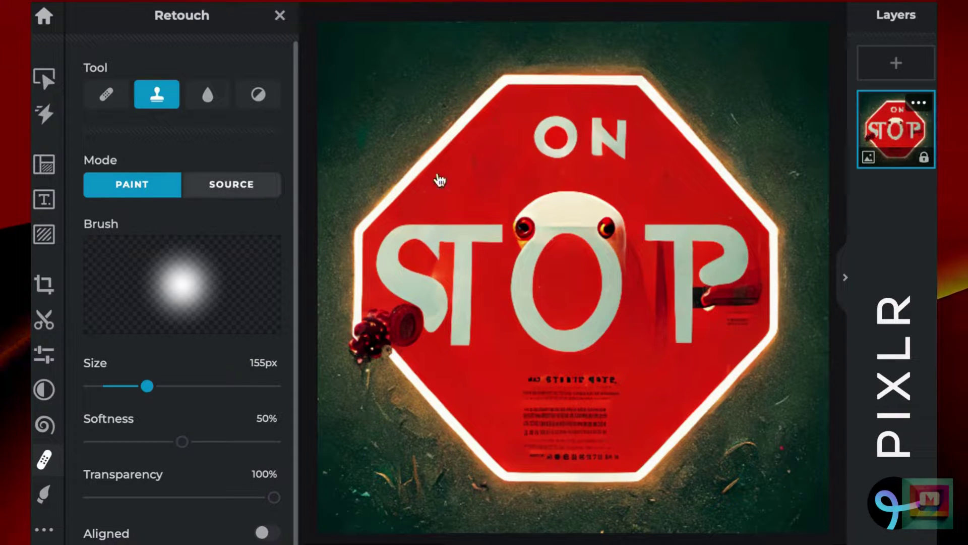
left_click(467, 182)
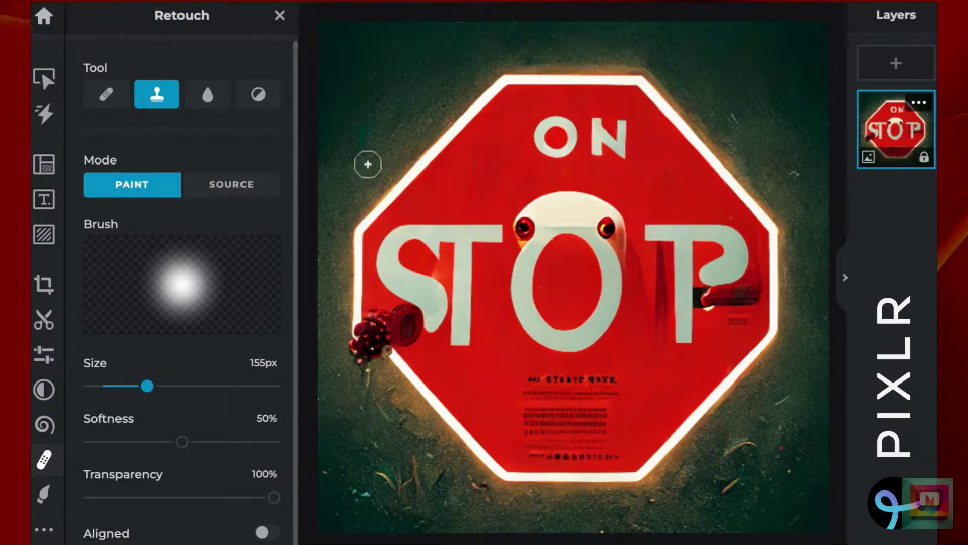
Paint red over the O and N of ON, resampling plain red between strokes
mouse_move(534, 128)
left_mouse_down()
mouse_move(595, 124)
mouse_move(525, 134)
left_mouse_up()
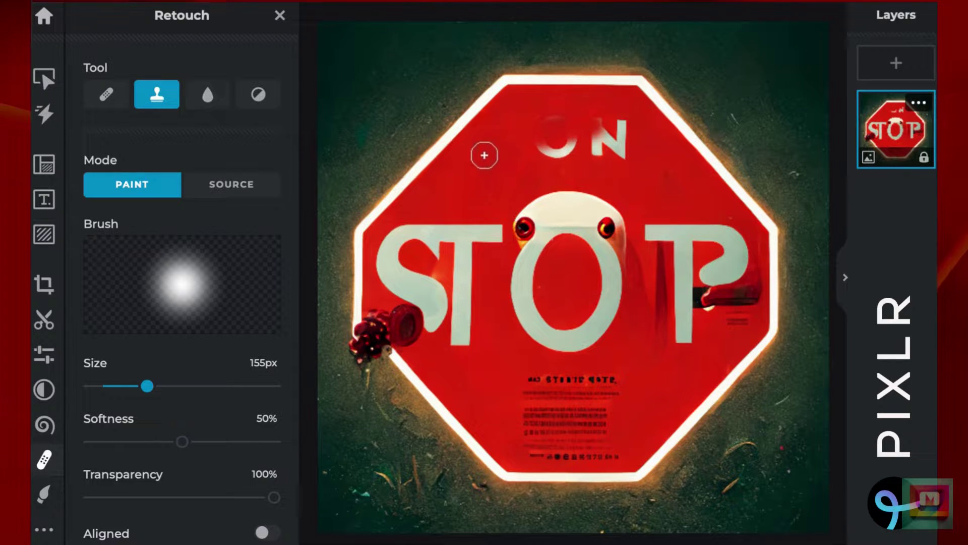
left_click(258, 189)
left_click(472, 169)
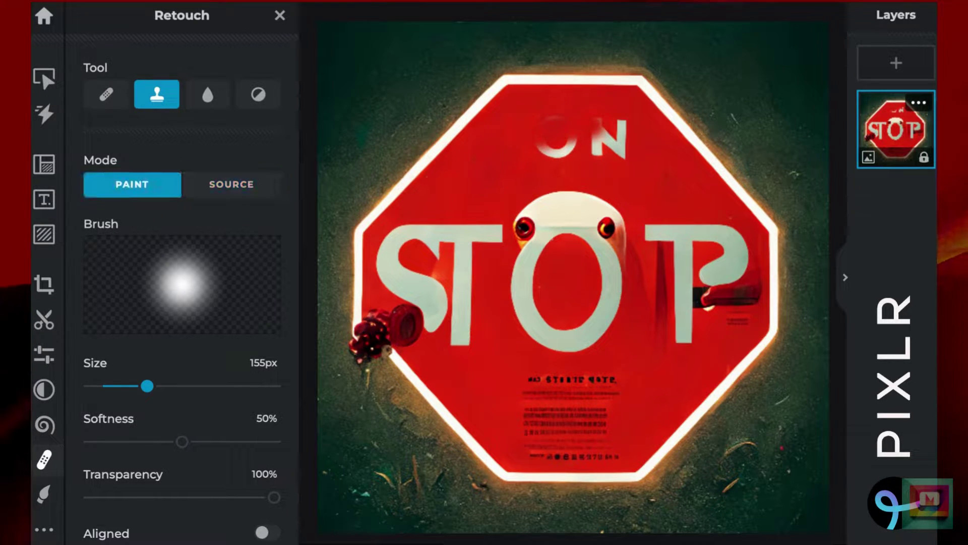
left_click_drag(534, 135, 513, 164)
mouse_move(570, 146)
left_mouse_down()
mouse_move(622, 136)
mouse_move(606, 125)
mouse_move(596, 149)
left_mouse_up()
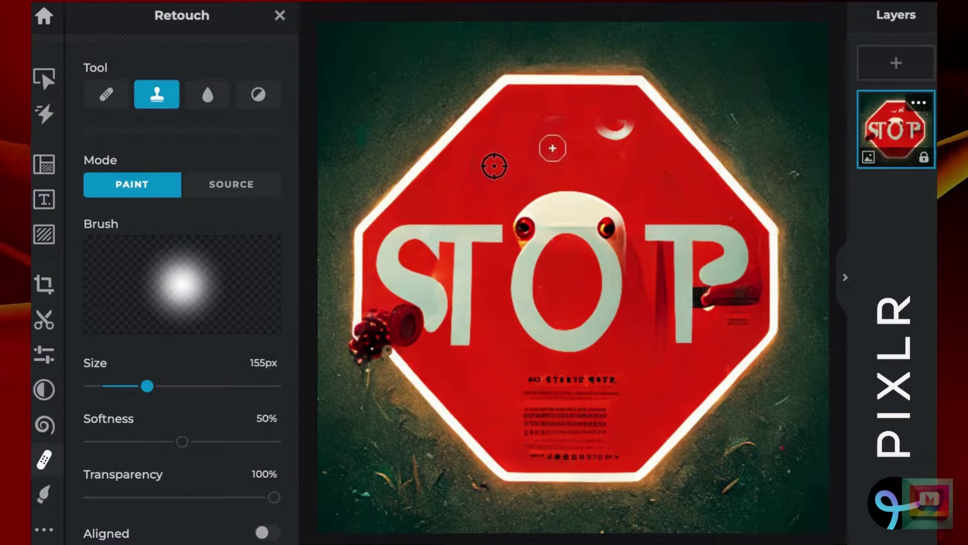
left_click(255, 184)
left_click(516, 137)
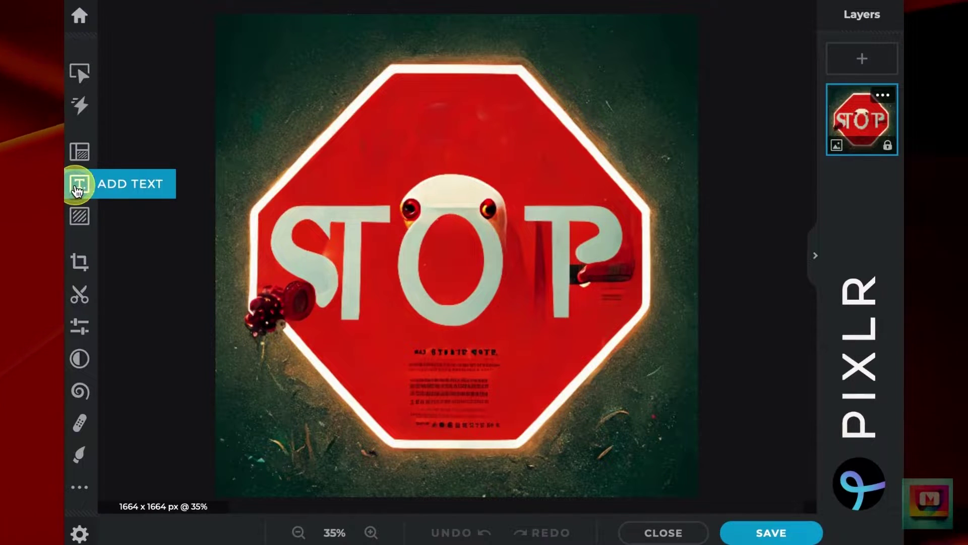
Add the Now Showing neon text template as a new layer on the STOP sign
left_click(76, 191)
scroll(311, 334, "down", 5)
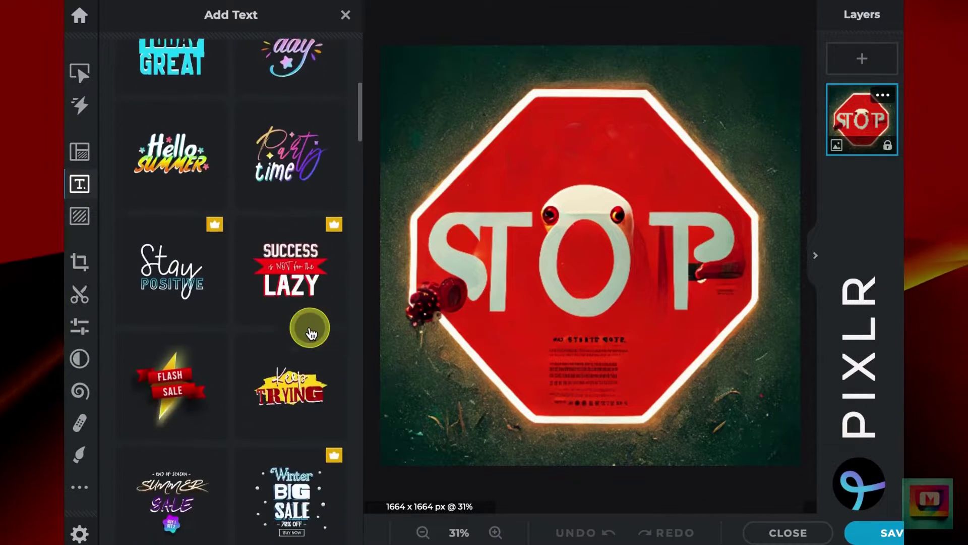
scroll(311, 334, "down", 10)
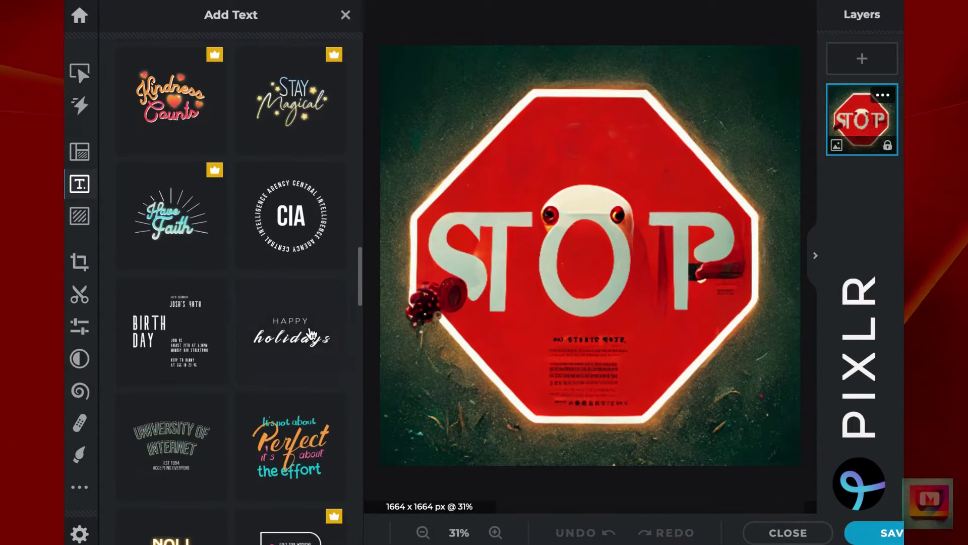
scroll(311, 334, "down", 1)
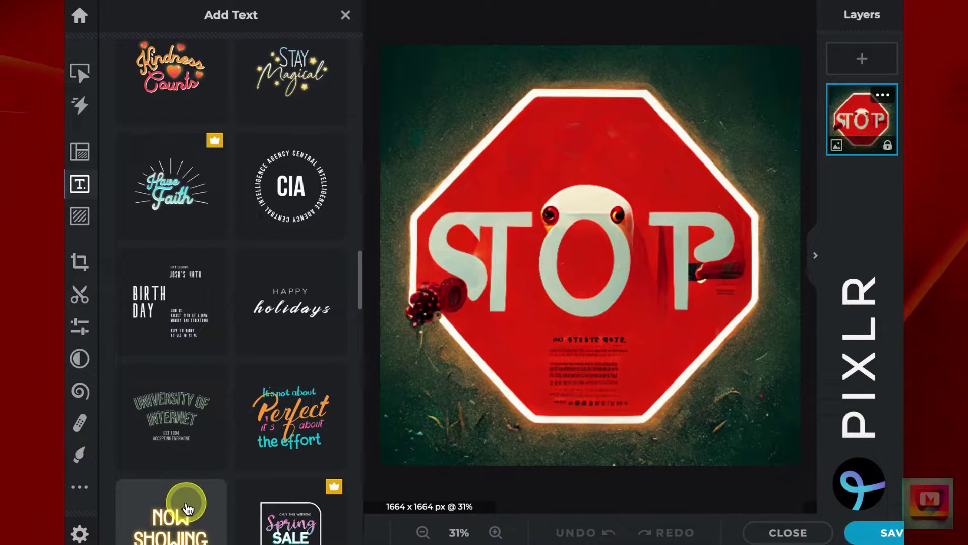
scroll(187, 506, "down", 5)
left_click(171, 297)
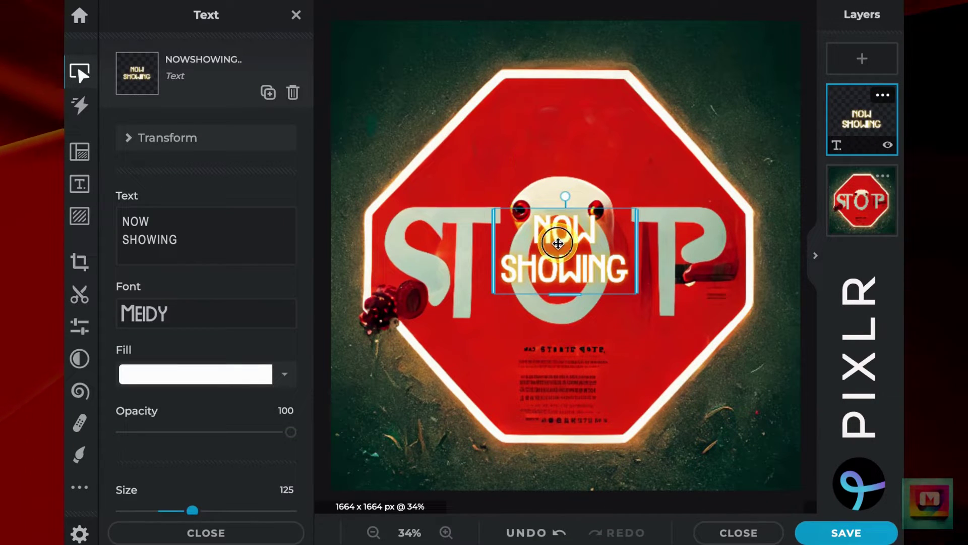
Change the template text to DON'T and move it above STOP
left_click(558, 243)
type("DON'T")
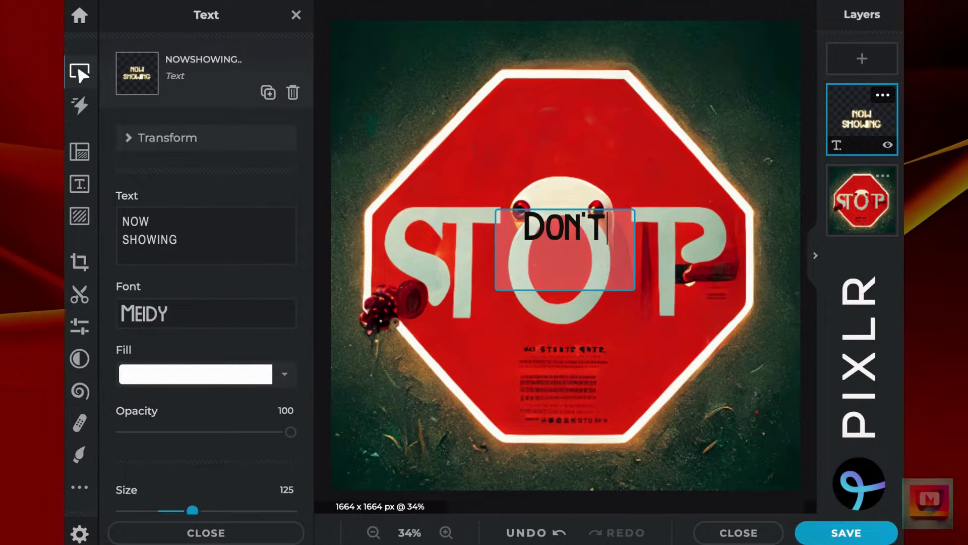
left_click(585, 315)
left_click_drag(565, 225, 567, 131)
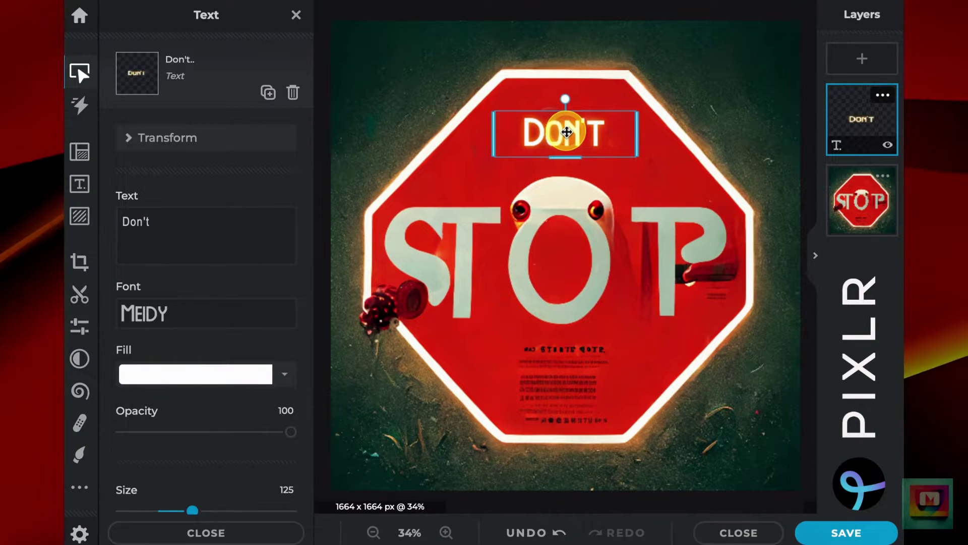
Enlarge the DON'T text to size 210 in the Text panel
double_click(566, 131)
left_click(152, 146)
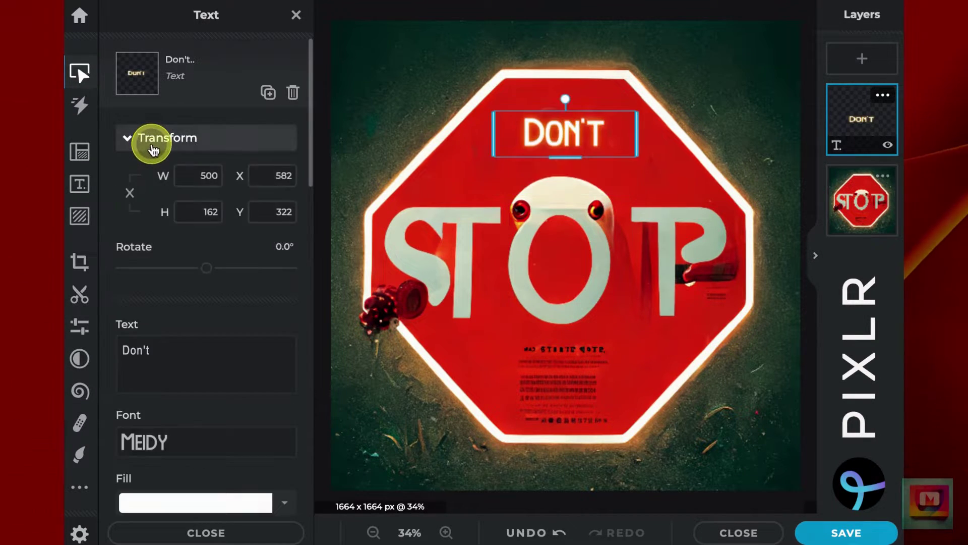
left_click(154, 147)
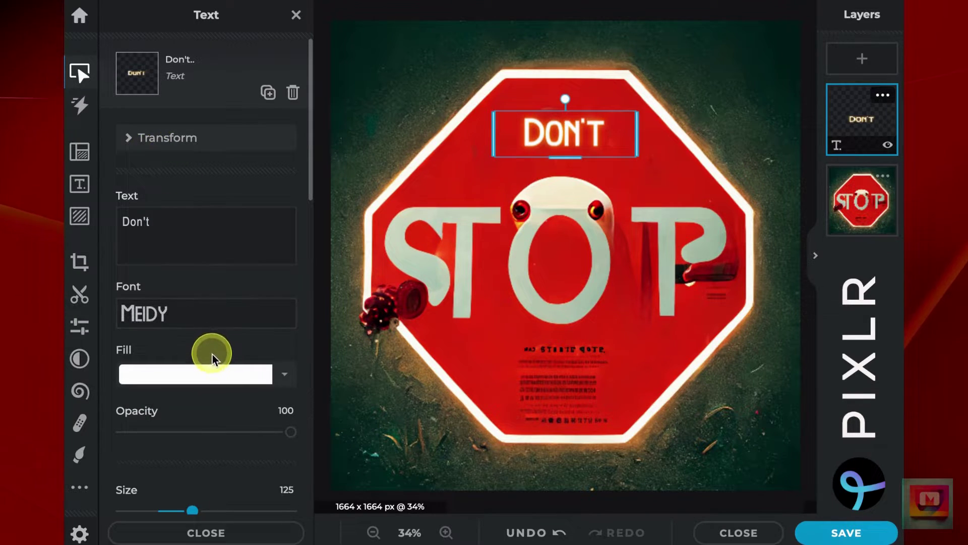
scroll(196, 276, "down", 3)
left_click_drag(195, 390, 203, 389)
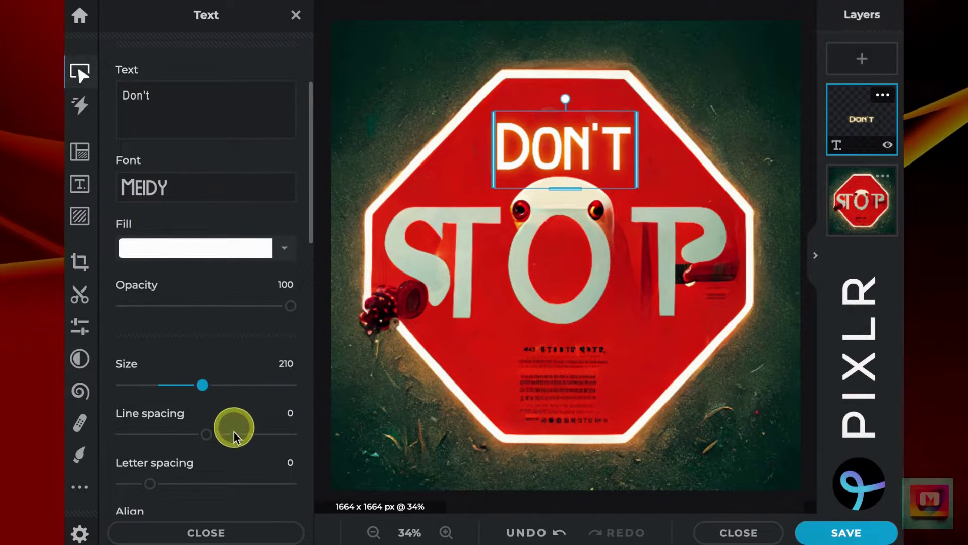
scroll(231, 439, "down", 2)
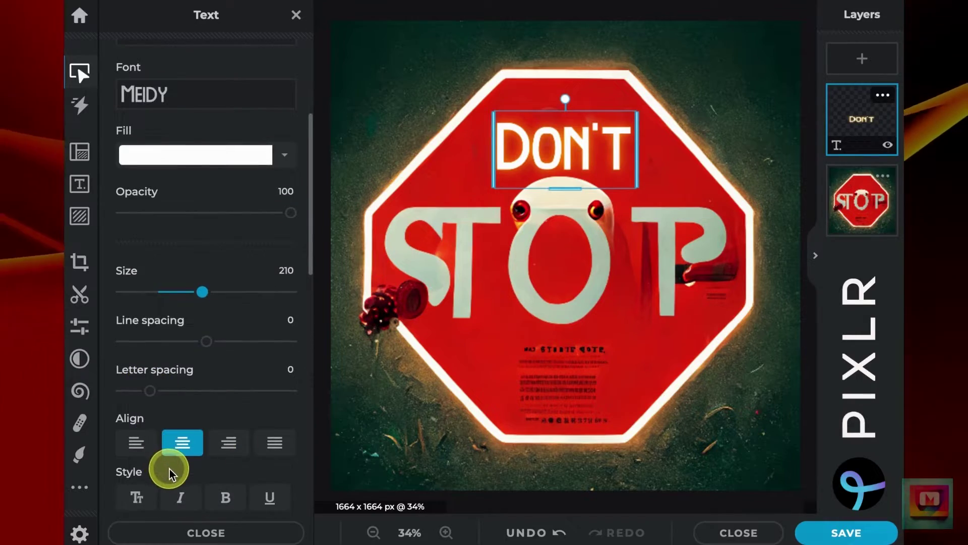
scroll(169, 464, "down", 6)
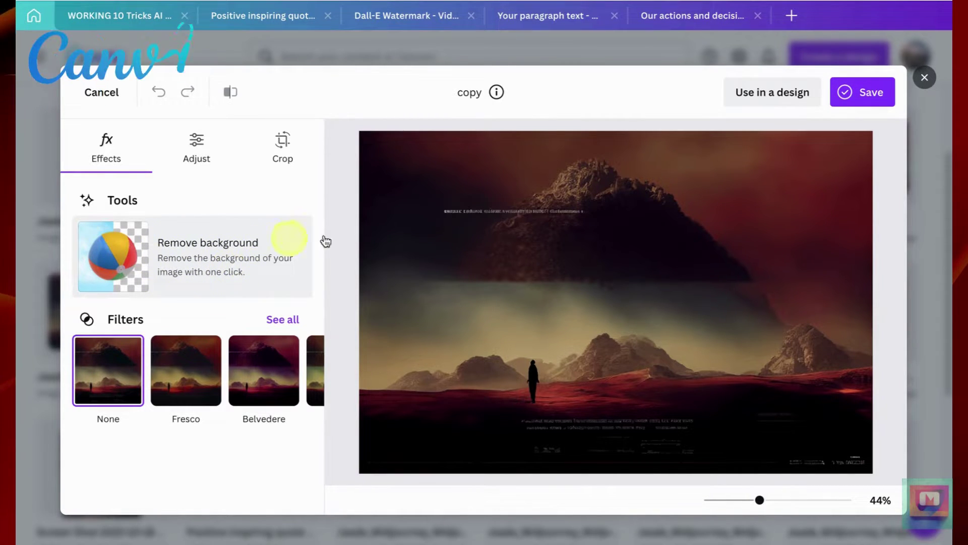
Put the edited mountain image into a new 2048×1365 Canva design and show text options
left_click(775, 95)
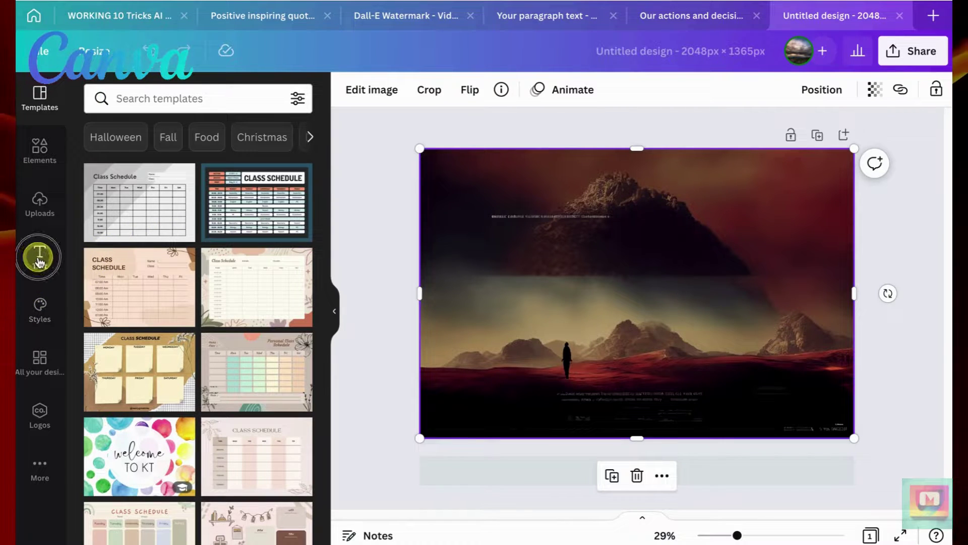
left_click(39, 258)
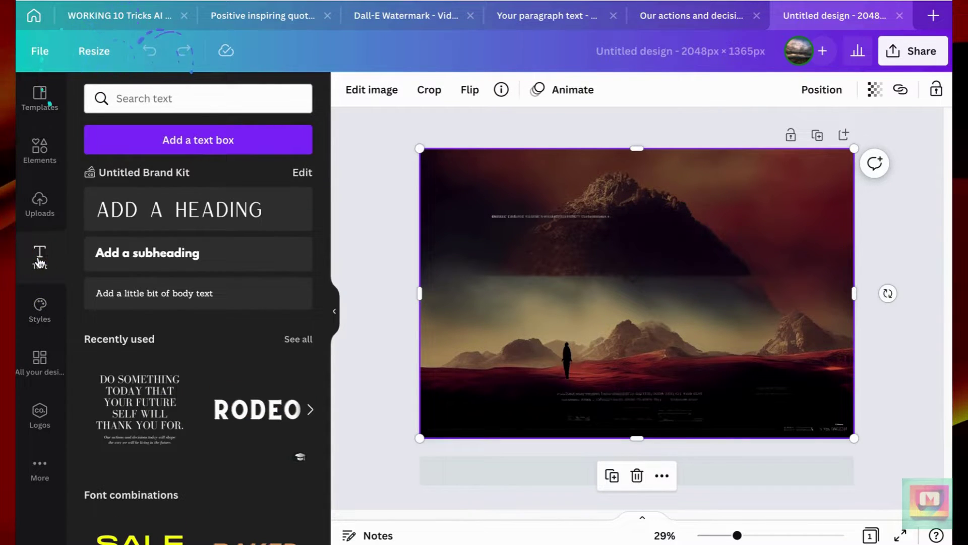
scroll(206, 406, "down", 6)
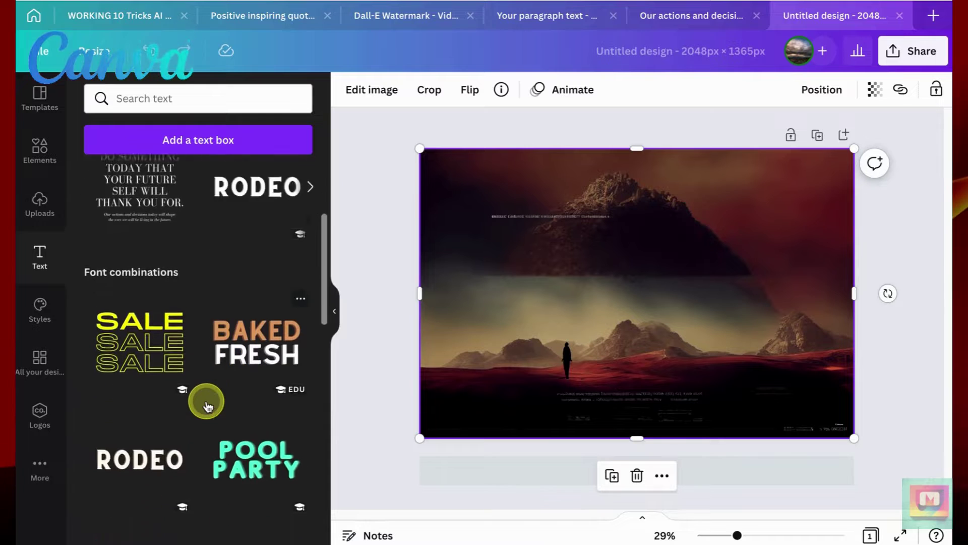
scroll(208, 406, "down", 1)
scroll(207, 406, "down", 10)
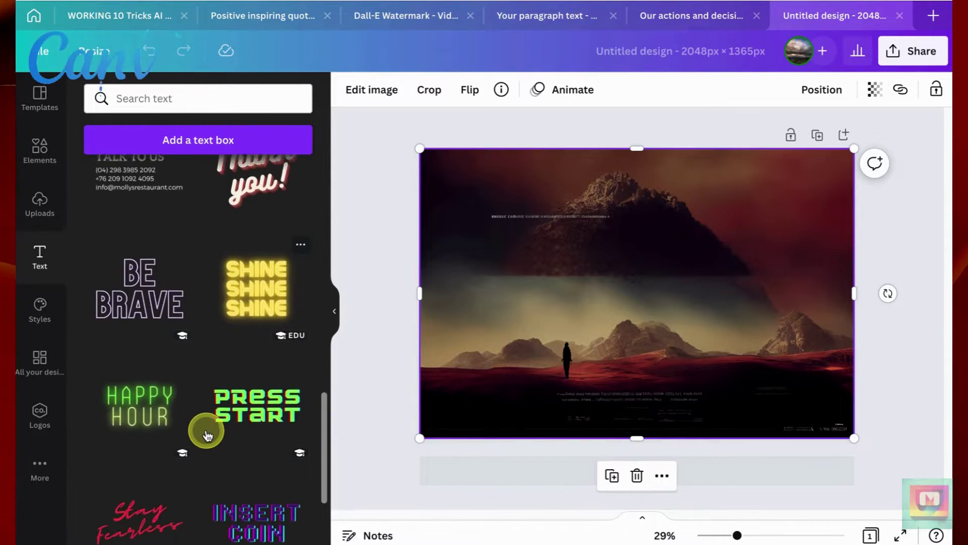
scroll(207, 434, "down", 12)
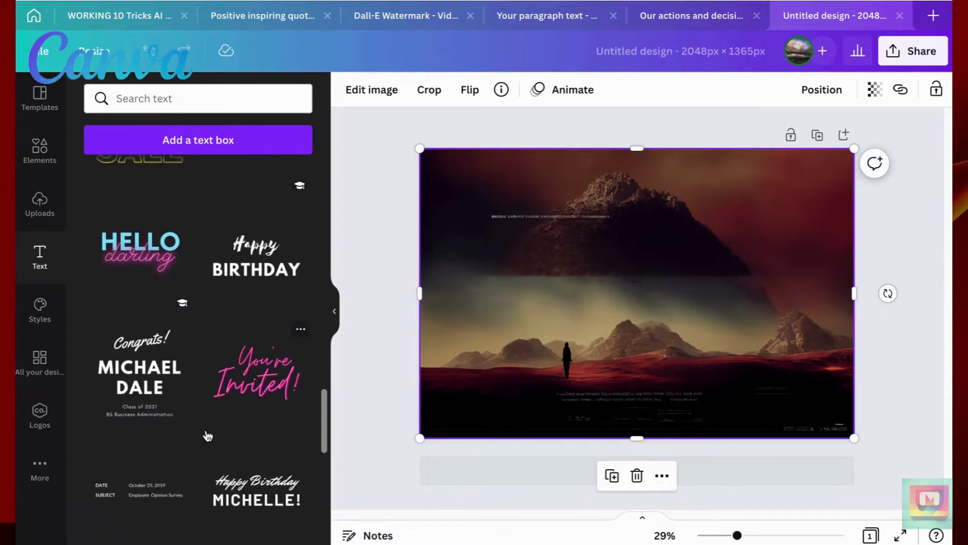
scroll(207, 435, "down", 13)
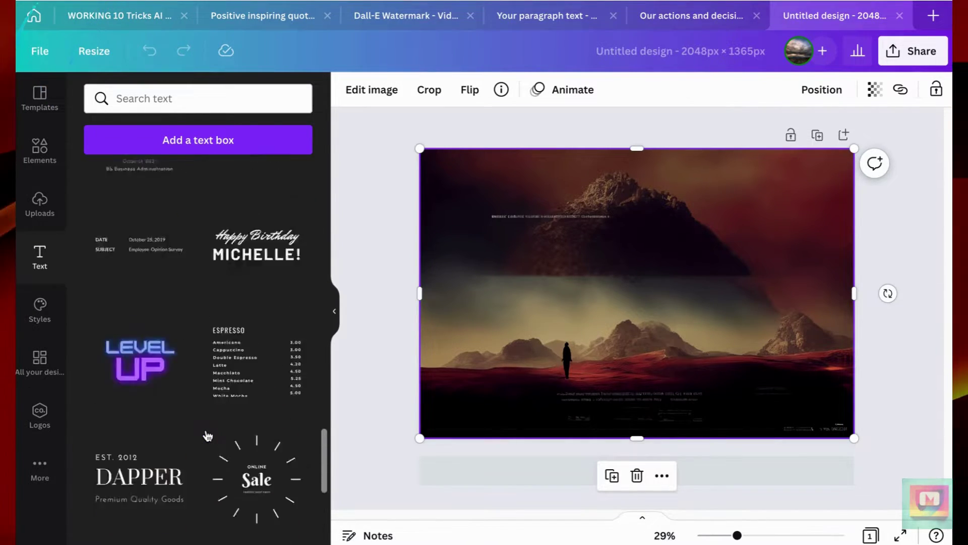
scroll(206, 435, "up", 20)
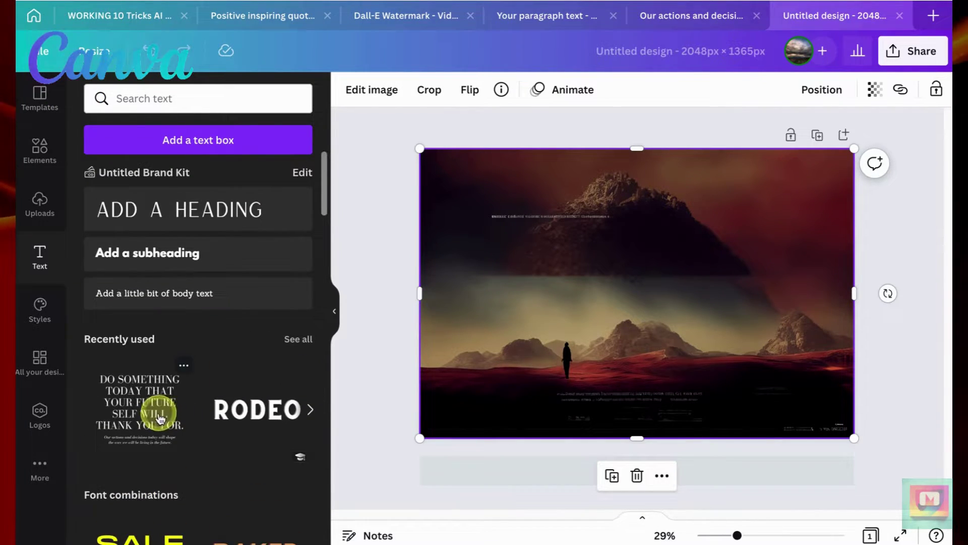
Add the 'Do something today that your future self will thank you for' quote, enlarged on the right
left_click(145, 417)
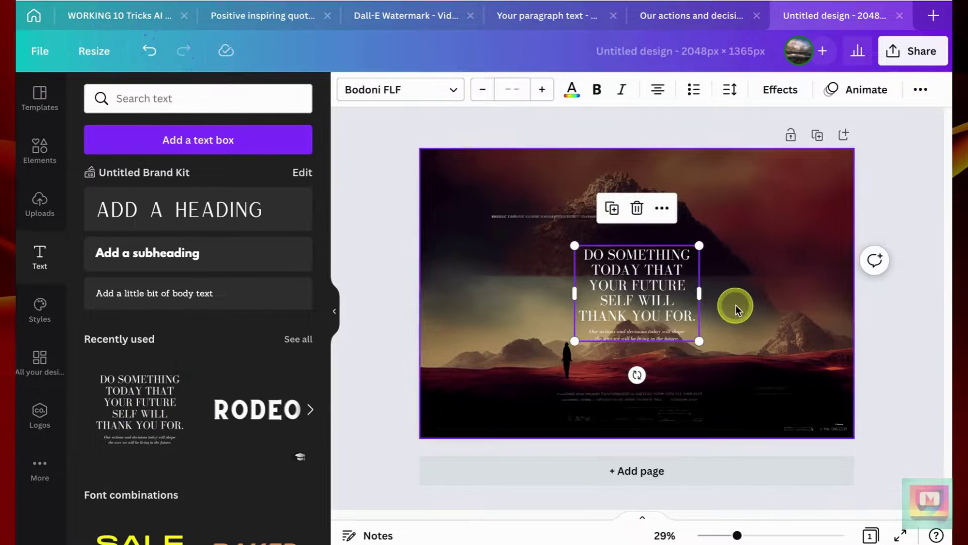
left_click_drag(700, 341, 825, 409)
left_click_drag(717, 377, 743, 334)
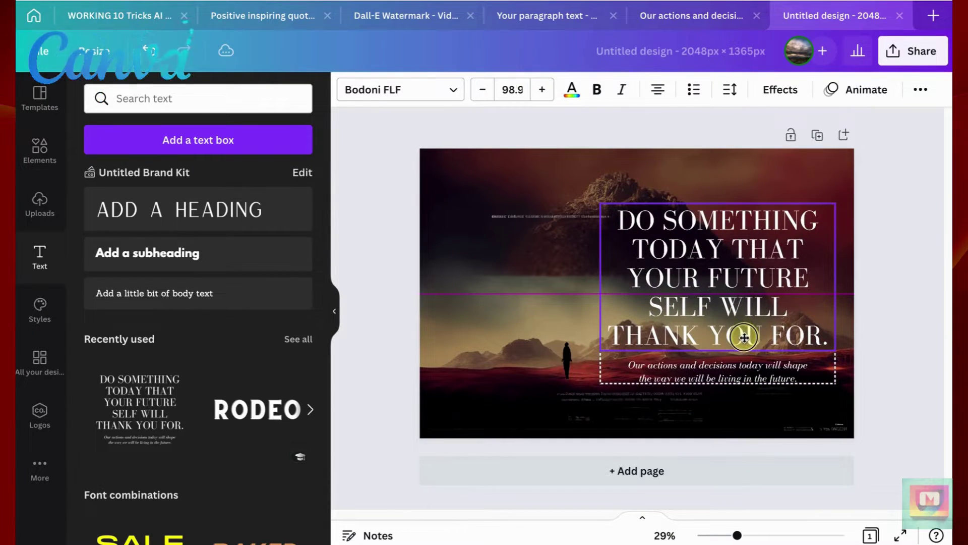
Change the quote heading to a script font
left_click(728, 285)
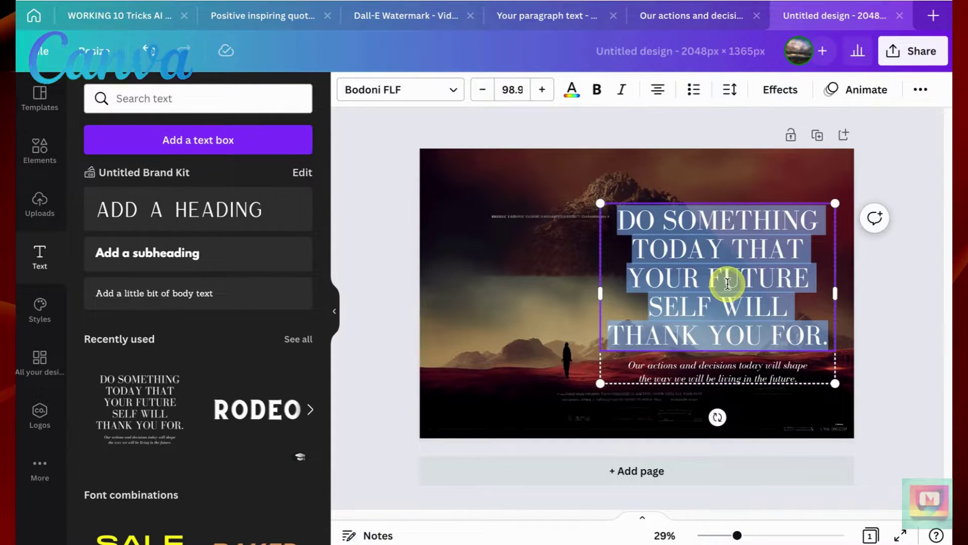
left_click(455, 92)
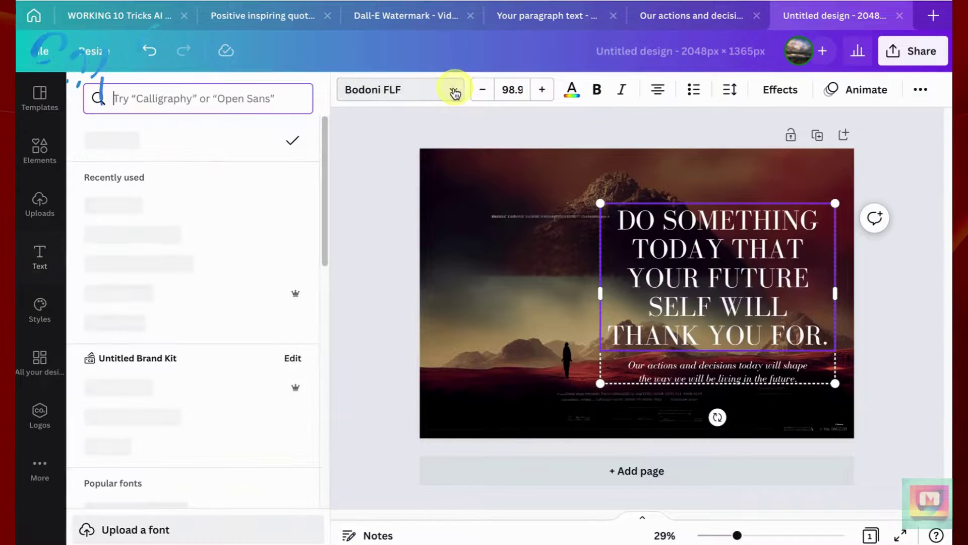
scroll(266, 369, "down", 15)
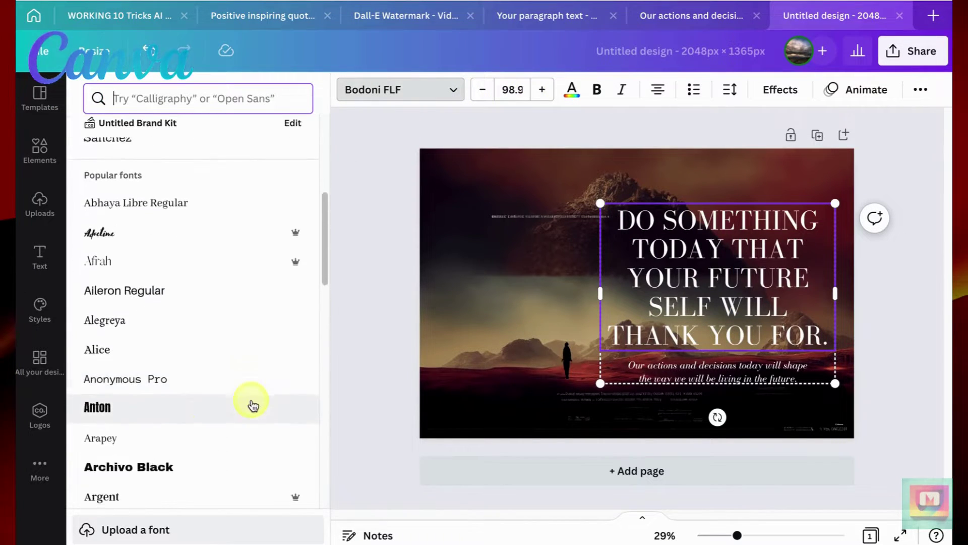
scroll(253, 406, "down", 15)
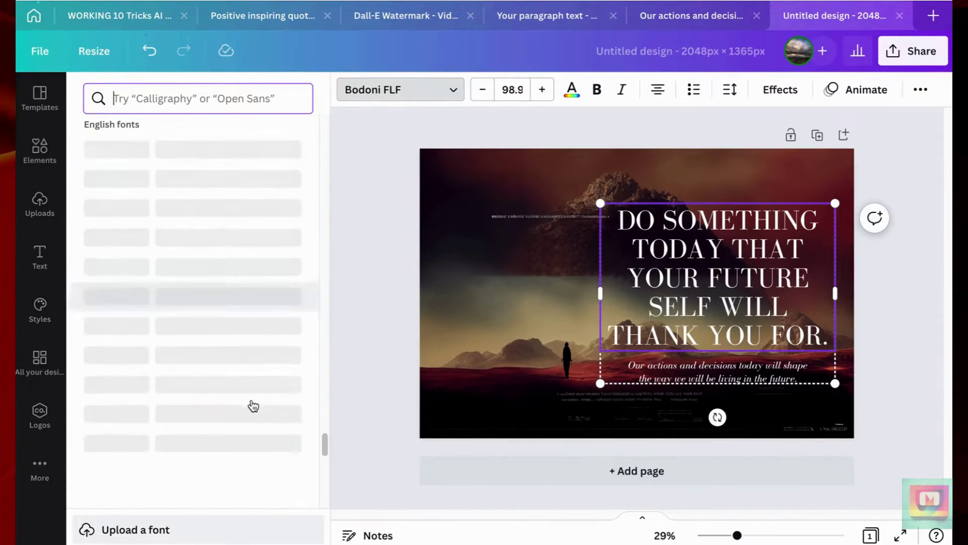
left_click(252, 481)
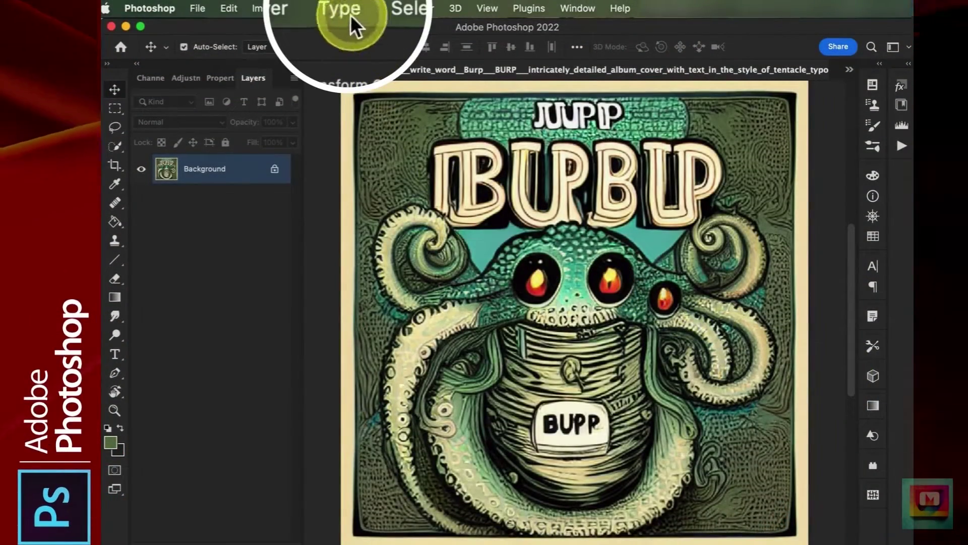
Identify the BURP title's font with Match Font and choose Rosewood Std Regular
left_click(347, 11)
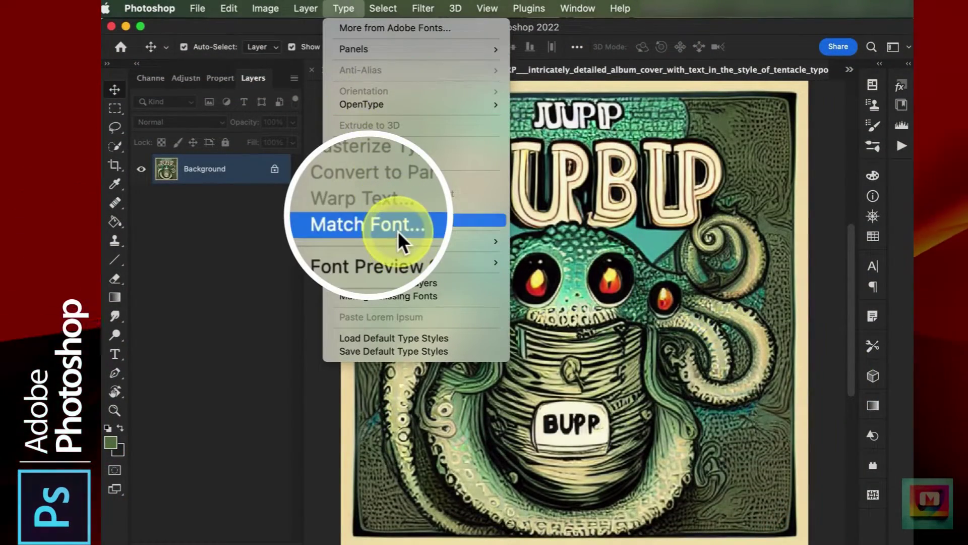
left_click(398, 230)
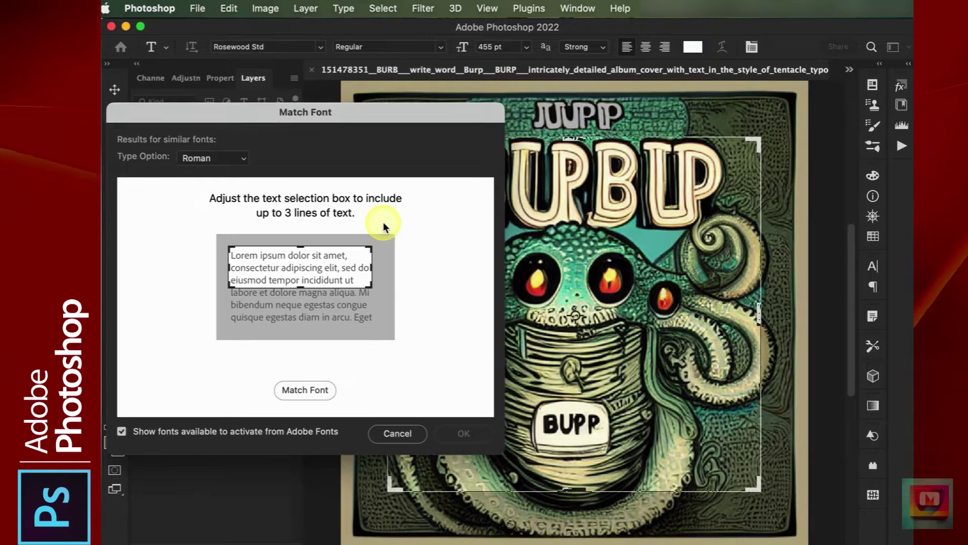
left_click_drag(624, 301, 634, 265)
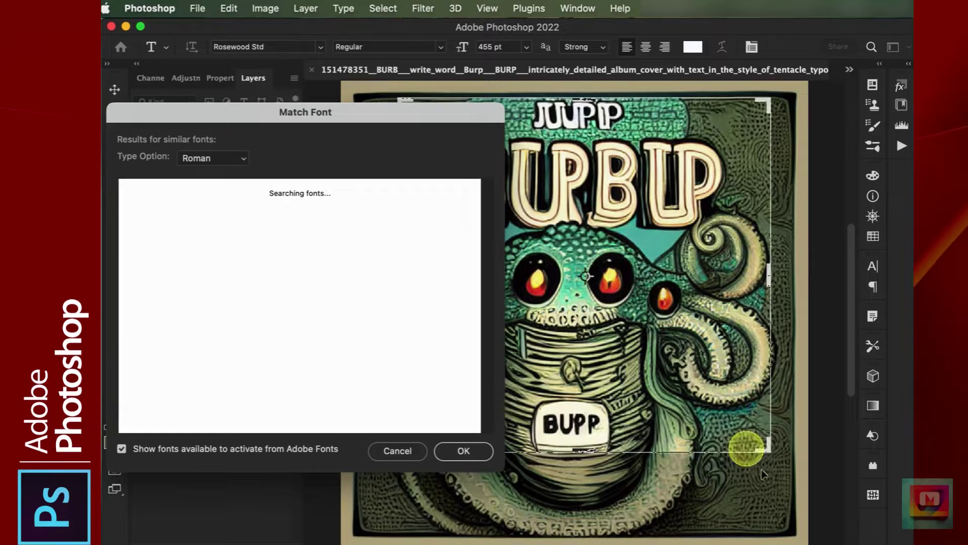
mouse_move(763, 448)
left_mouse_down()
mouse_move(745, 335)
mouse_move(763, 461)
mouse_move(764, 446)
left_mouse_up()
left_click_drag(585, 445, 592, 233)
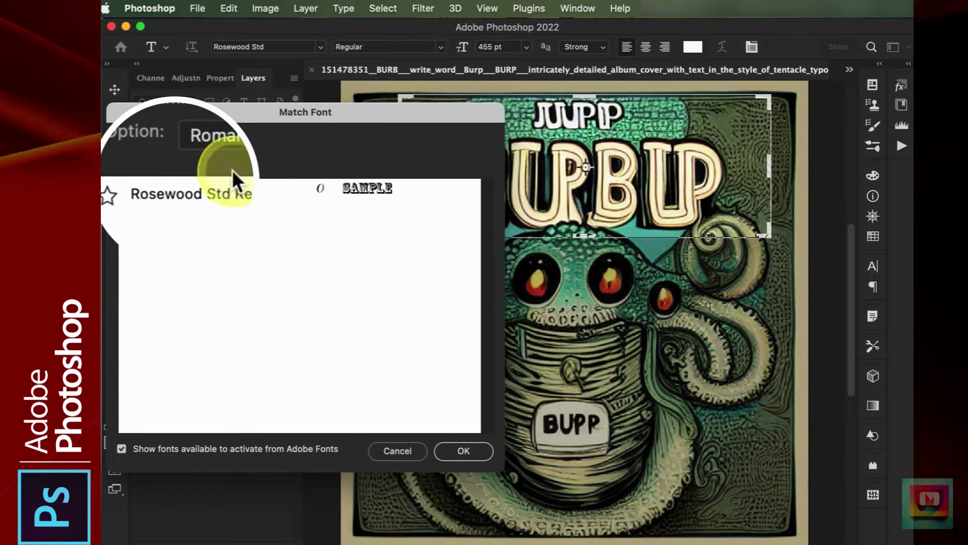
left_click(214, 187)
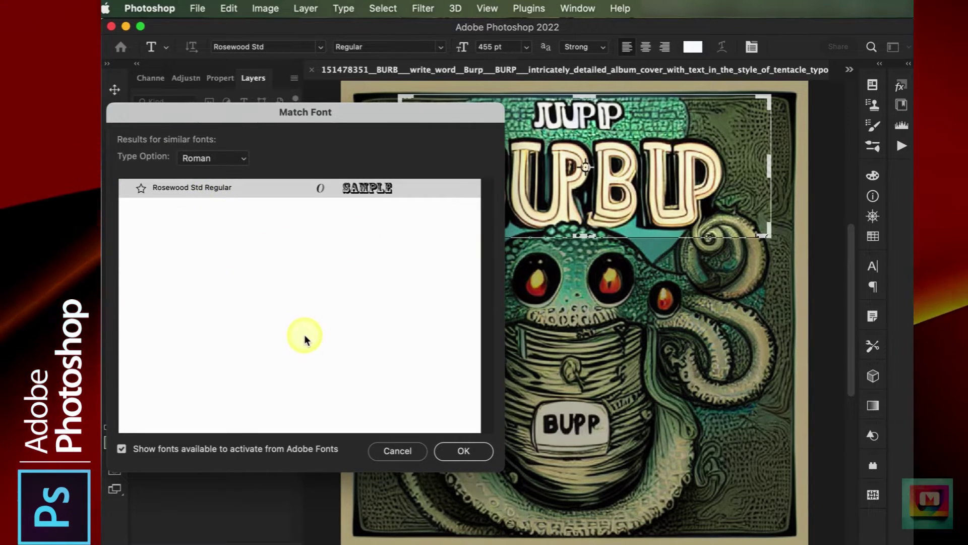
left_click(458, 451)
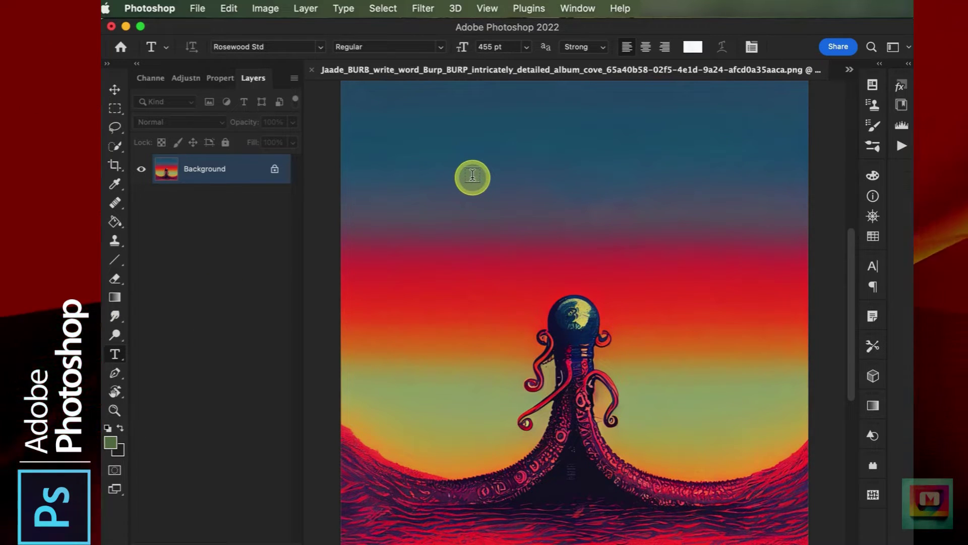
Add a white BURP title near the top centre of the sunset image and open Warp Text
left_click(473, 175)
type("BURP")
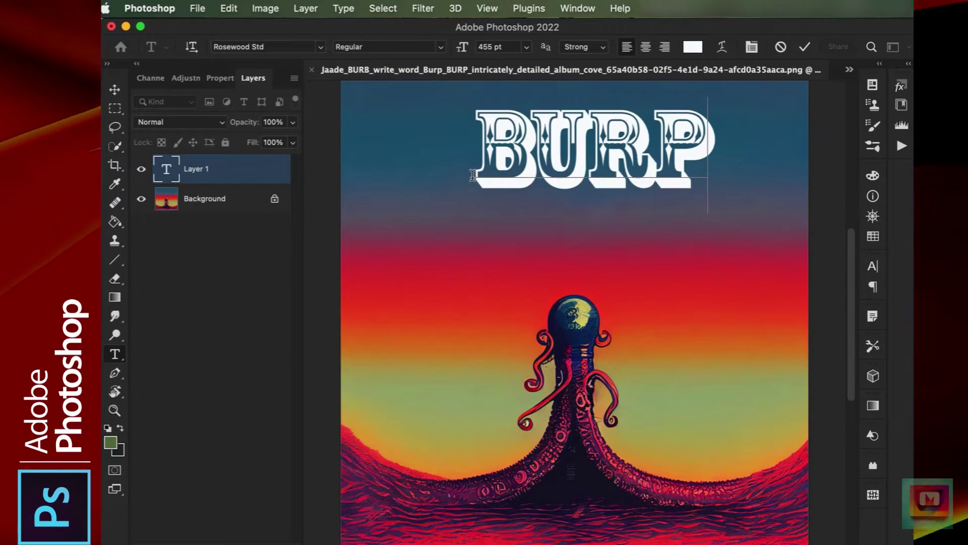
left_click(114, 89)
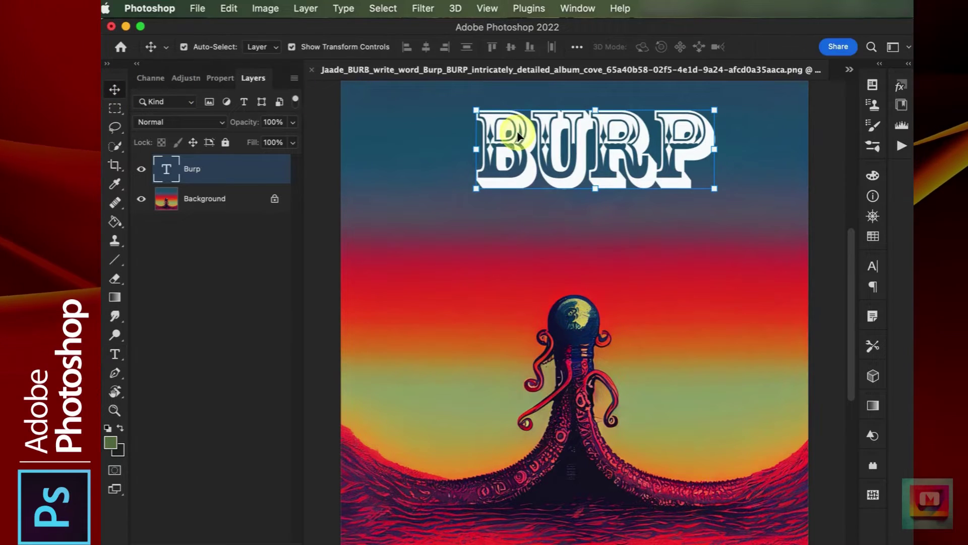
left_click_drag(546, 144, 531, 170)
left_click_drag(530, 178, 531, 172)
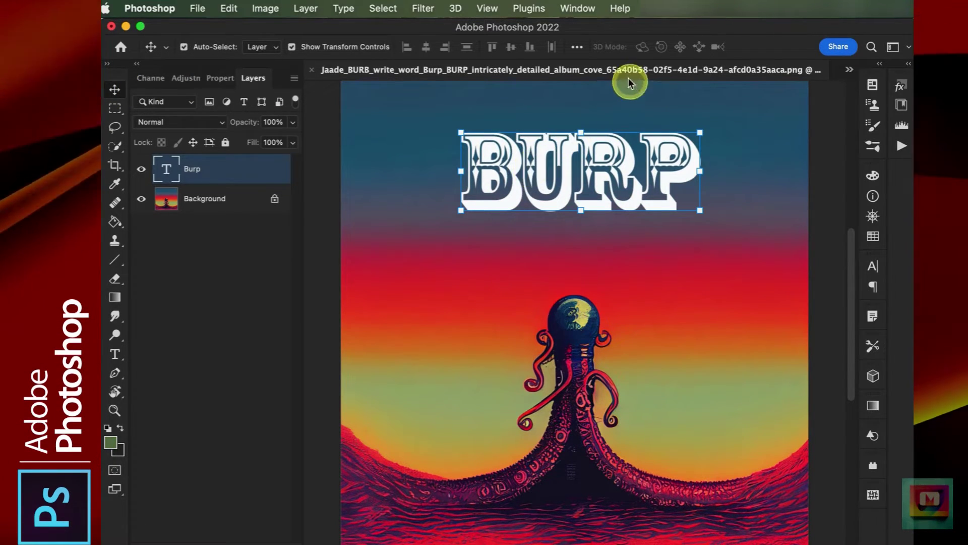
key("t")
left_click(723, 48)
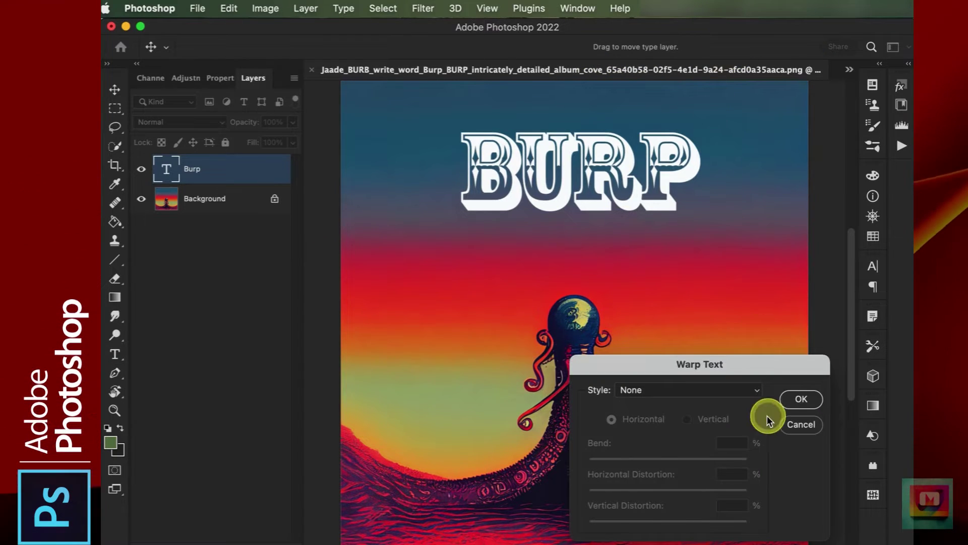
Apply the Inflate warp style at +50 bend to the BURP title
left_click(747, 396)
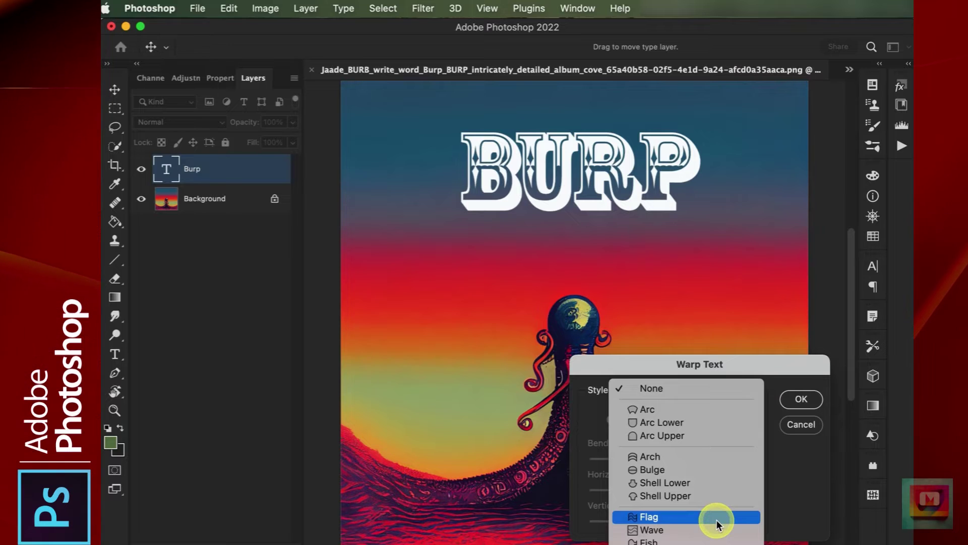
scroll(716, 520, "down", 2)
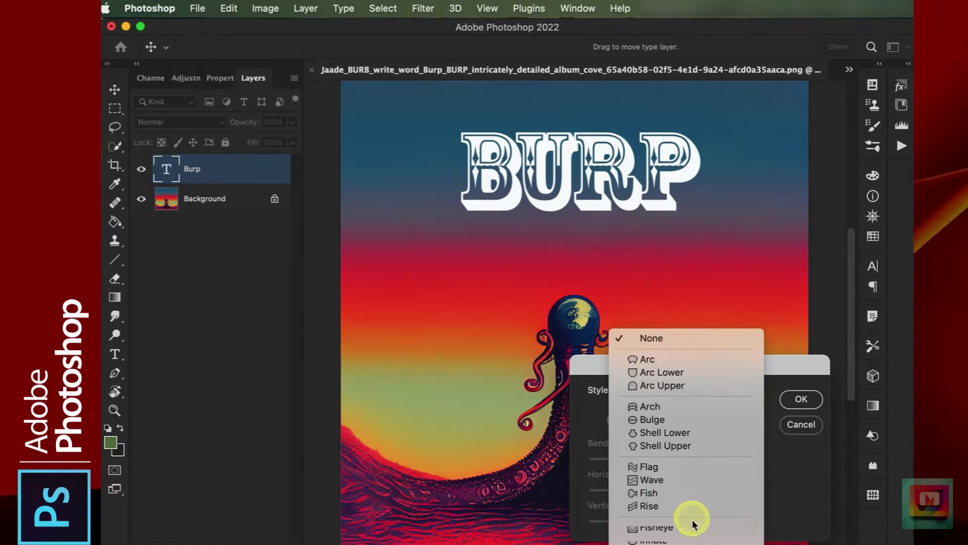
left_click(696, 539)
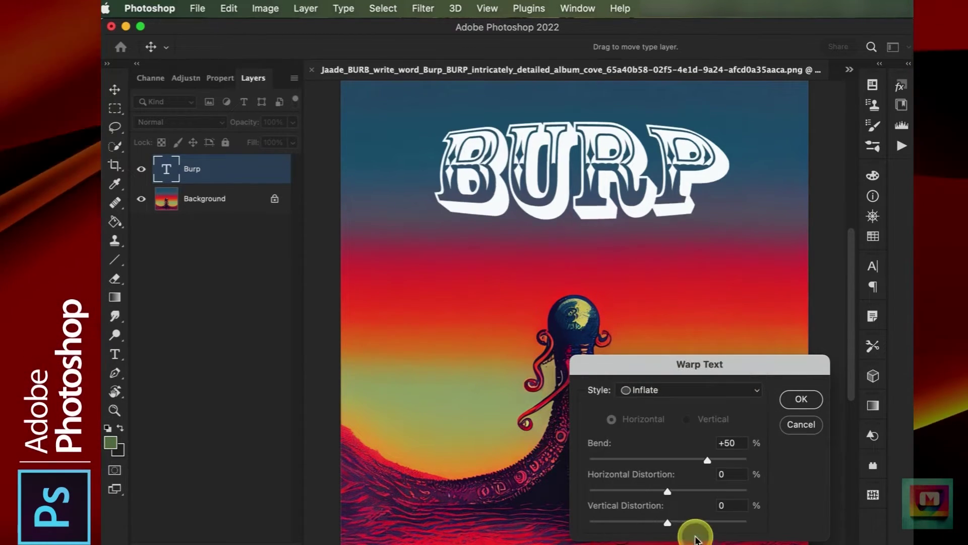